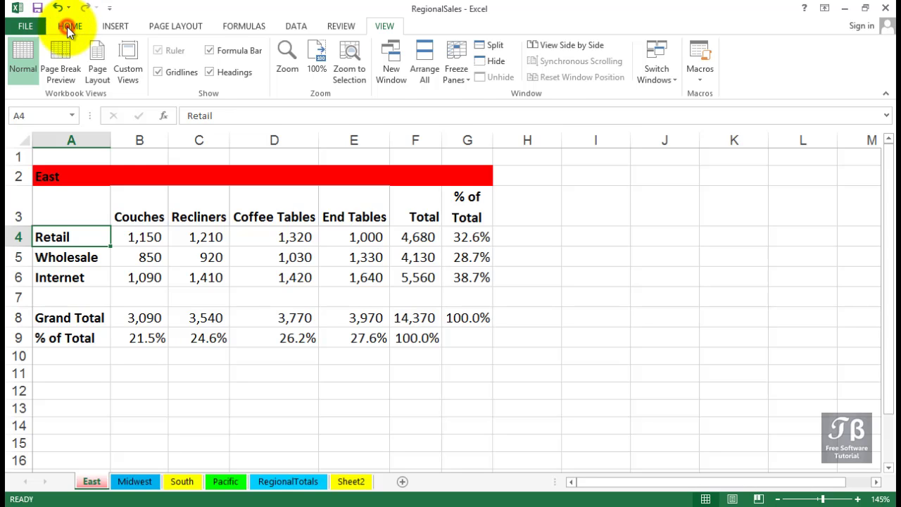
# - Switch to the EmployeeTable workbook and then back to RegionalSales using the open-workbooks list
pyautogui.click(68, 26)
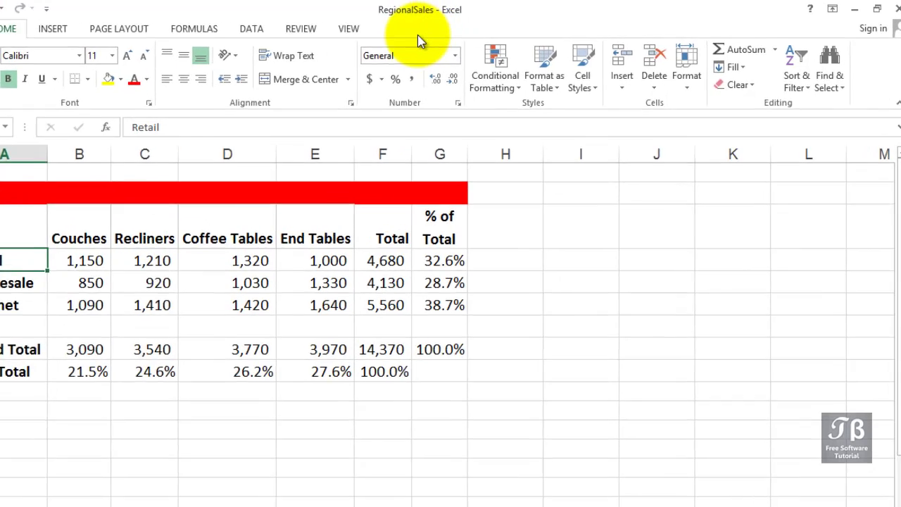
pyautogui.click(384, 26)
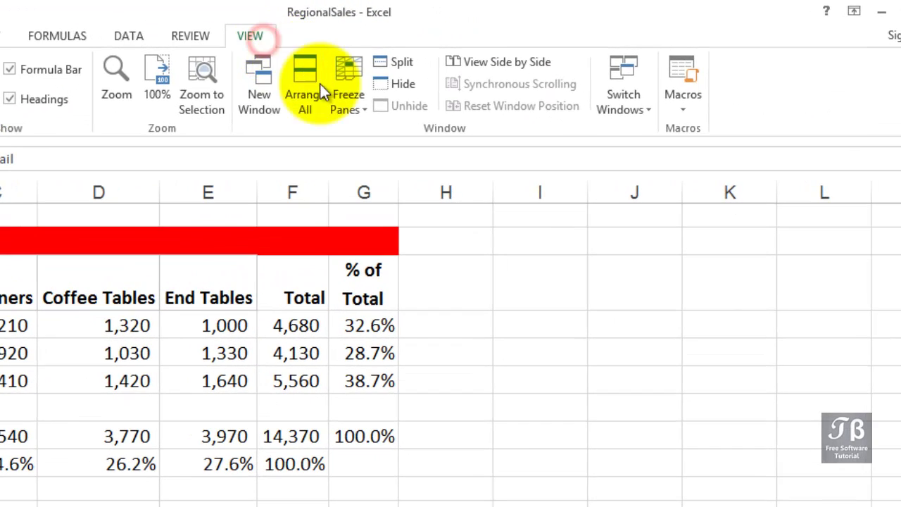
pyautogui.click(611, 110)
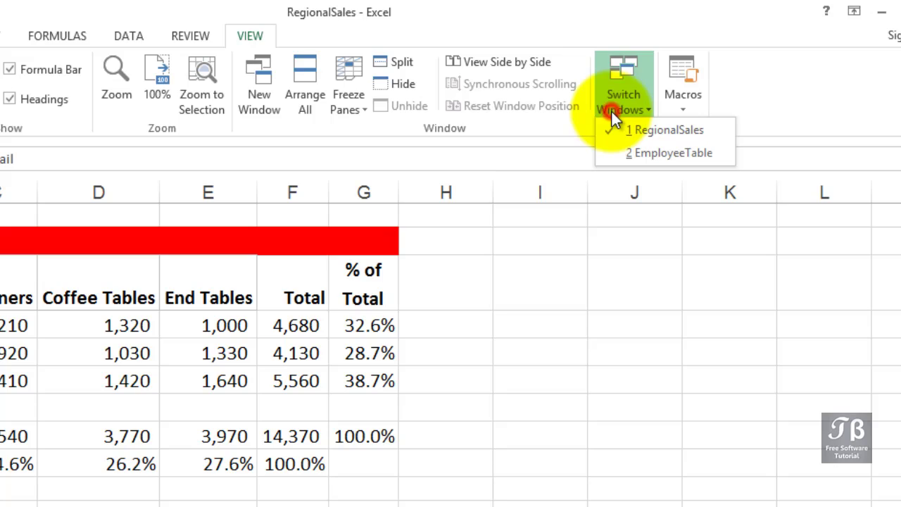
pyautogui.click(630, 161)
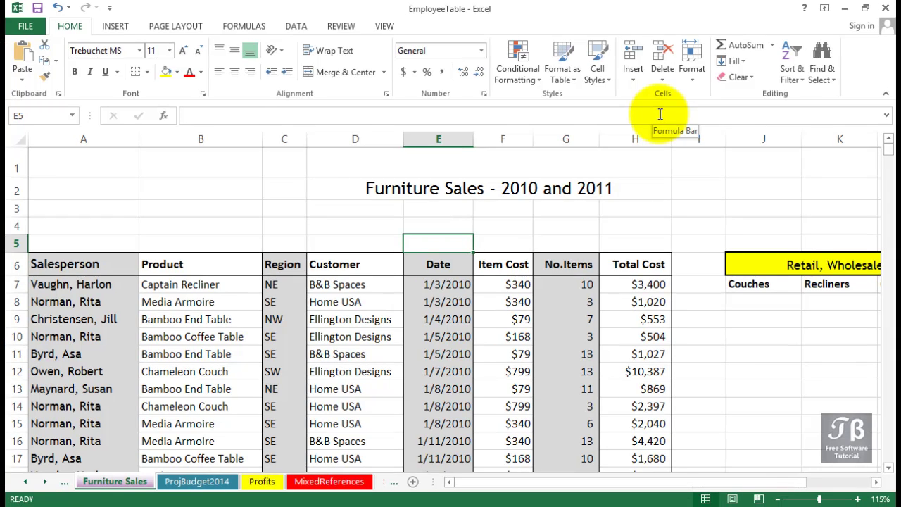
pyautogui.click(384, 26)
pyautogui.click(641, 81)
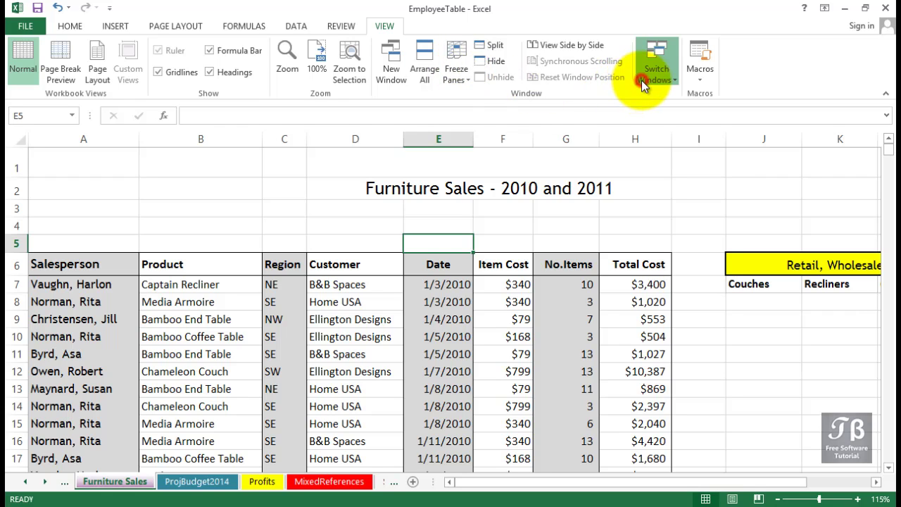
pyautogui.click(353, 177)
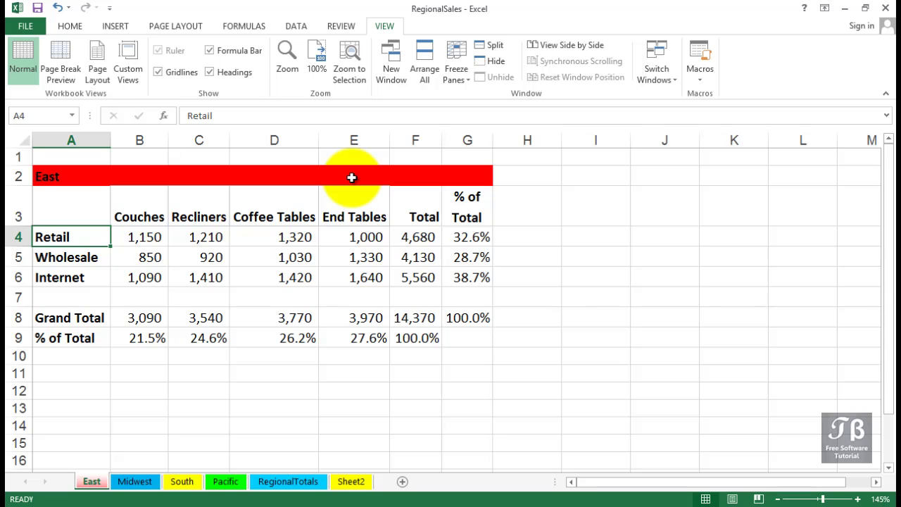
# - On RegionalTotals, start a formula in B2 adding East!F4 and Midwest!F4
pyautogui.click(289, 481)
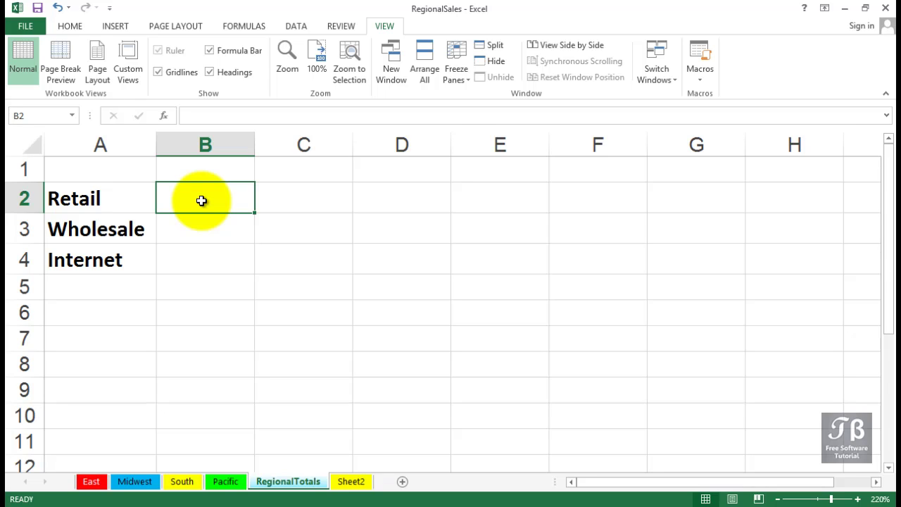
pyautogui.write('=')
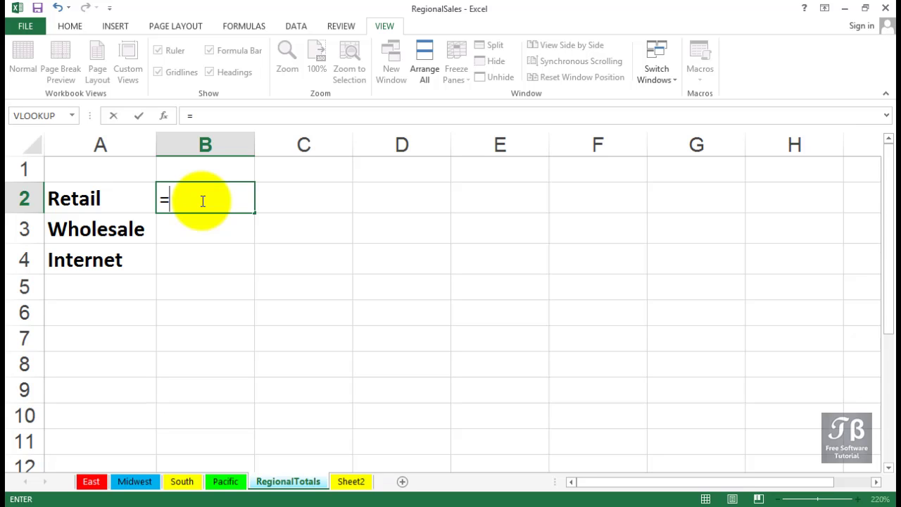
pyautogui.click(93, 481)
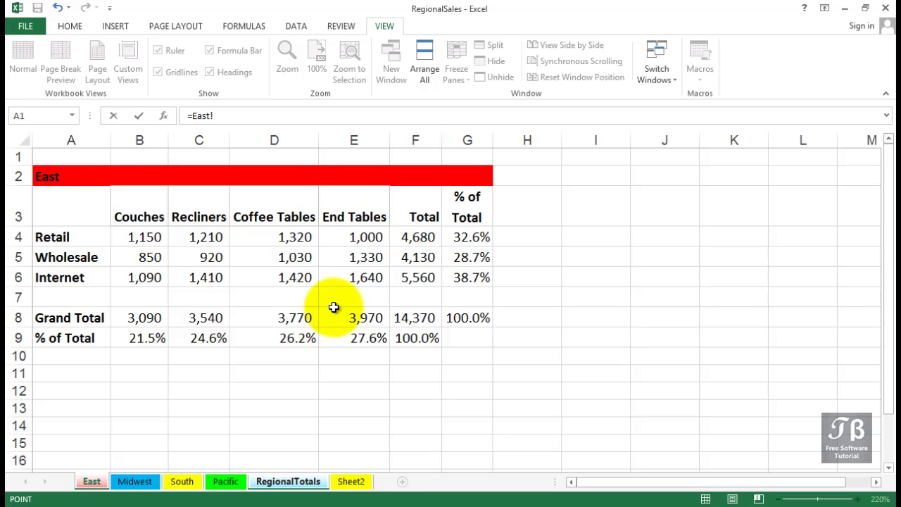
pyautogui.click(416, 236)
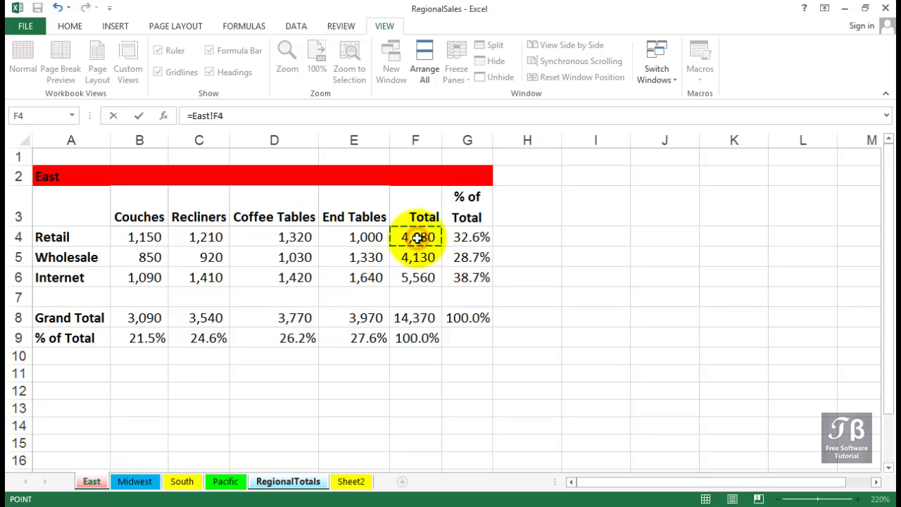
pyautogui.write('+')
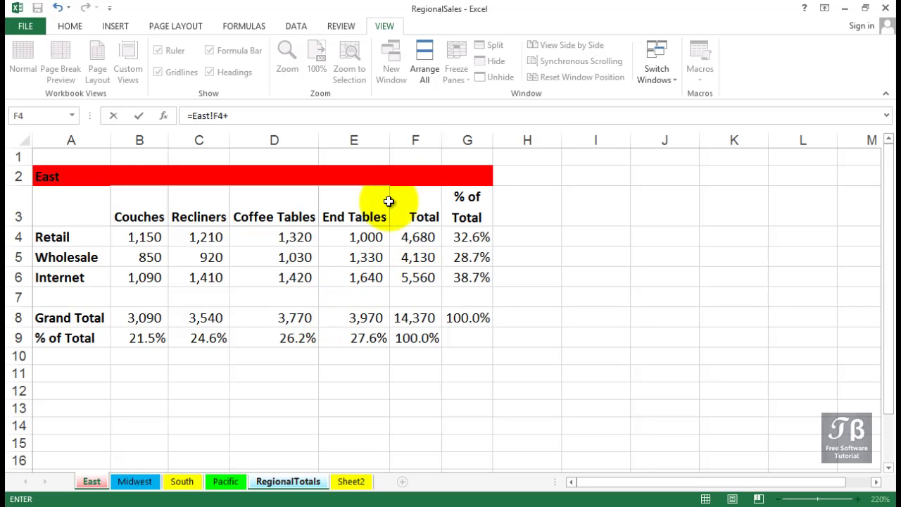
pyautogui.click(135, 481)
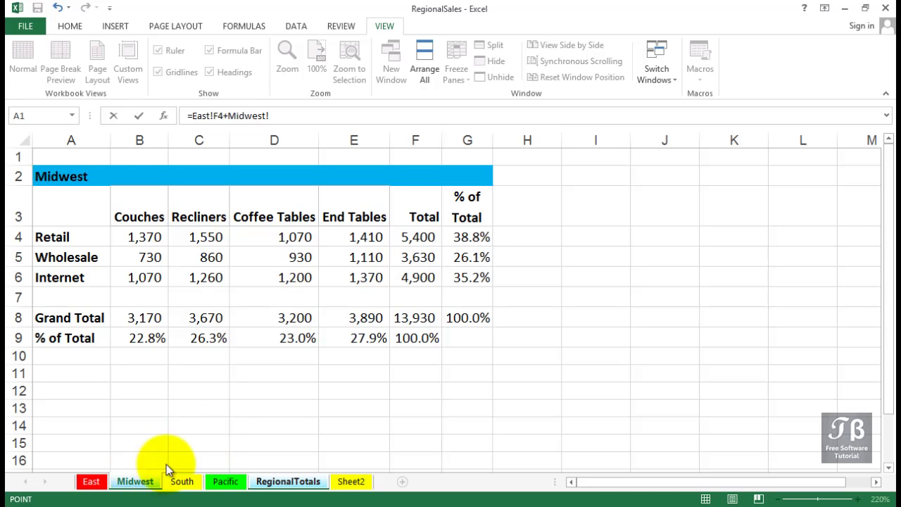
pyautogui.click(415, 239)
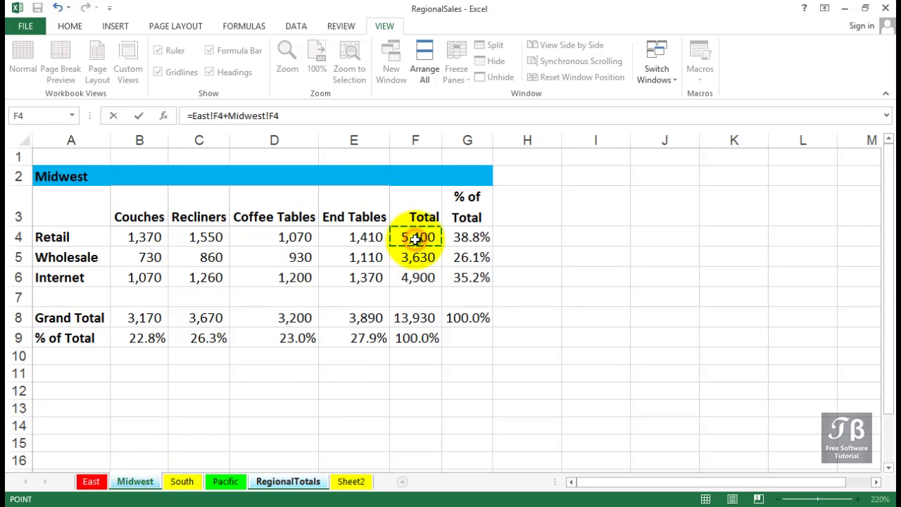
# - Add South!F4 and Pacific!F4 and commit, giving a Retail total of 19,410
pyautogui.write('+')
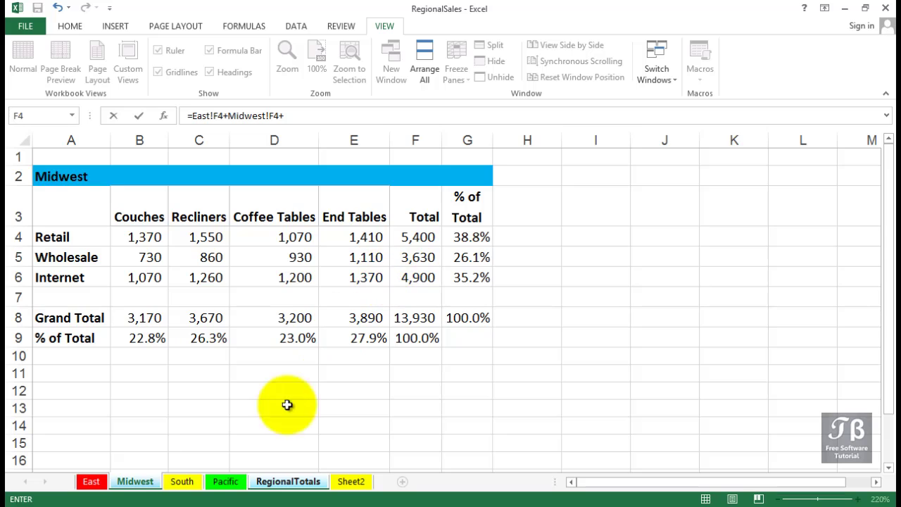
pyautogui.click(181, 481)
pyautogui.click(416, 237)
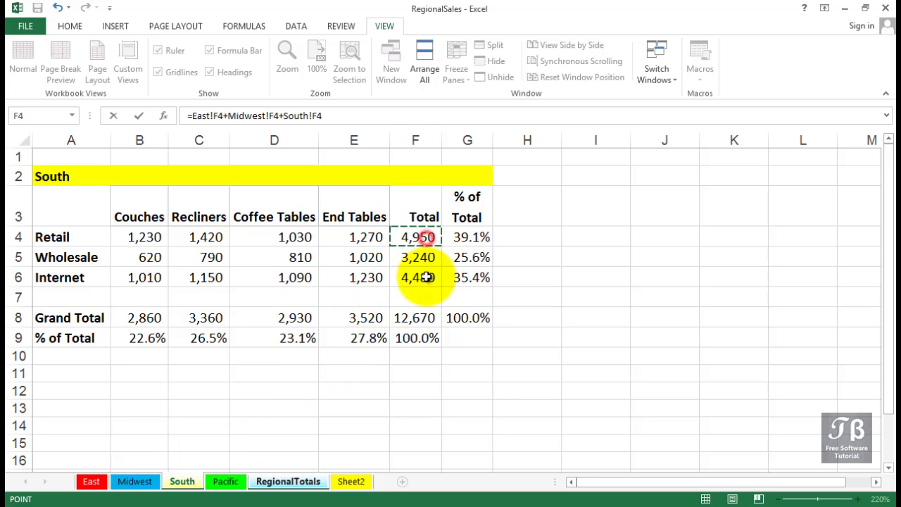
pyautogui.write('+')
pyautogui.click(225, 480)
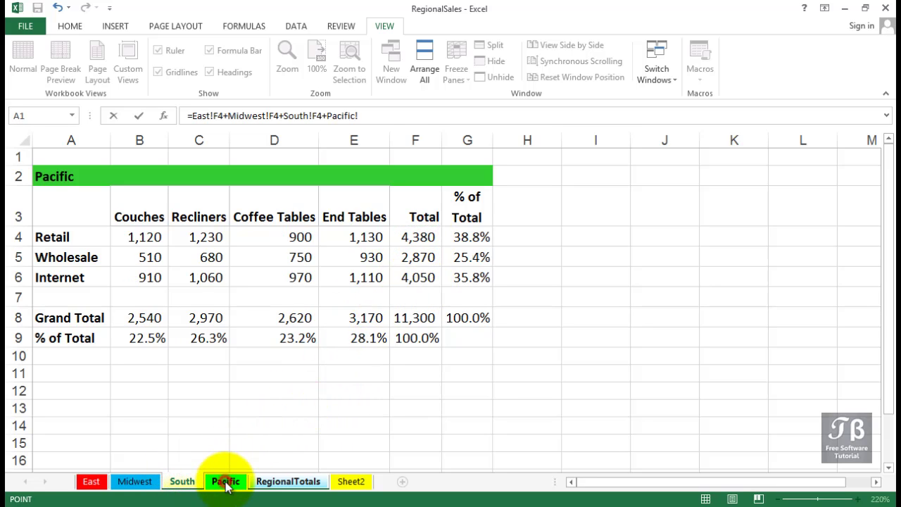
pyautogui.click(432, 235)
pyautogui.press('Return')
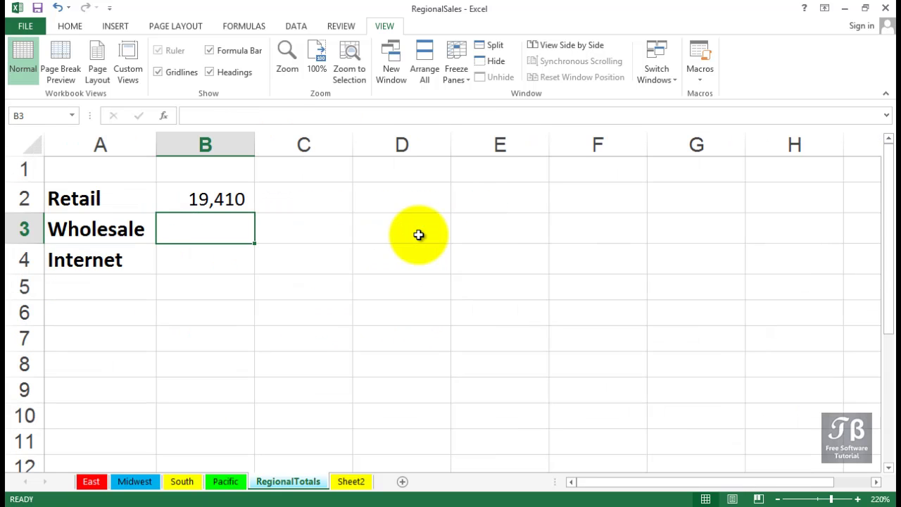
pyautogui.click(238, 202)
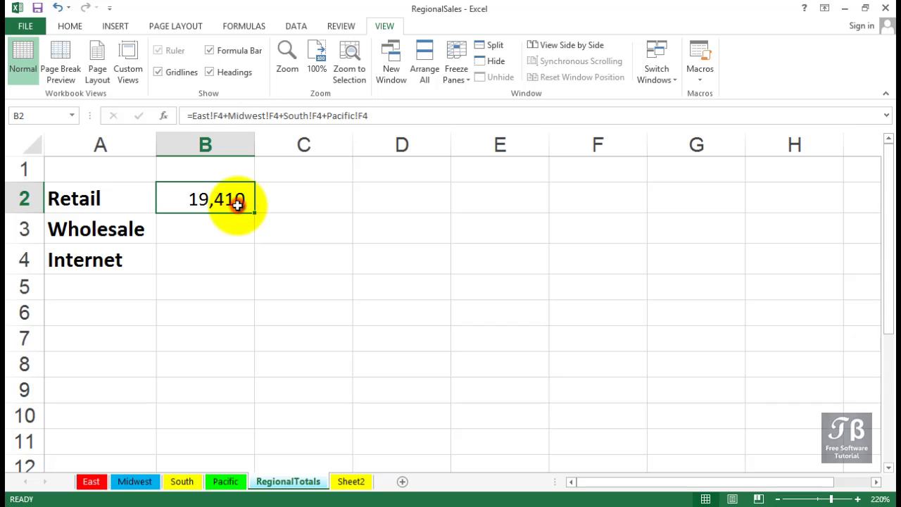
pyautogui.doubleClick(238, 204)
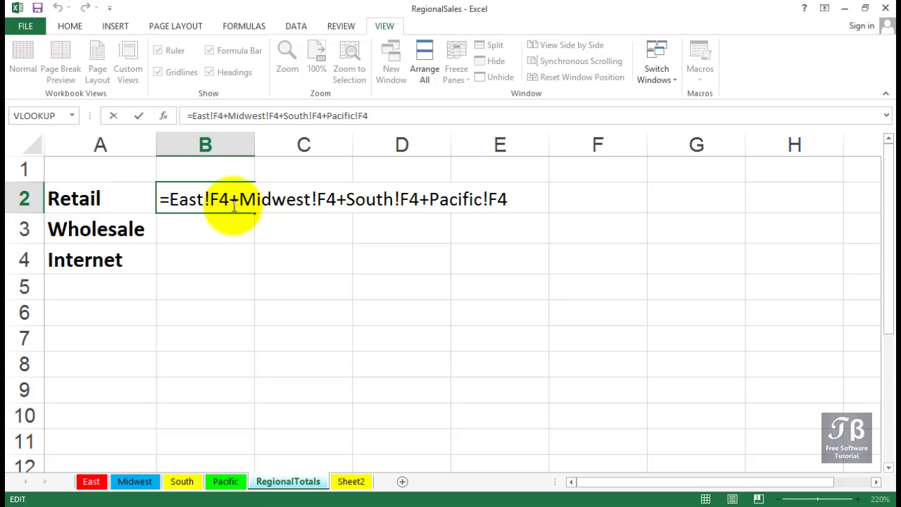
pyautogui.click(205, 200)
pyautogui.moveTo(205, 200); pyautogui.dragTo(210, 203)
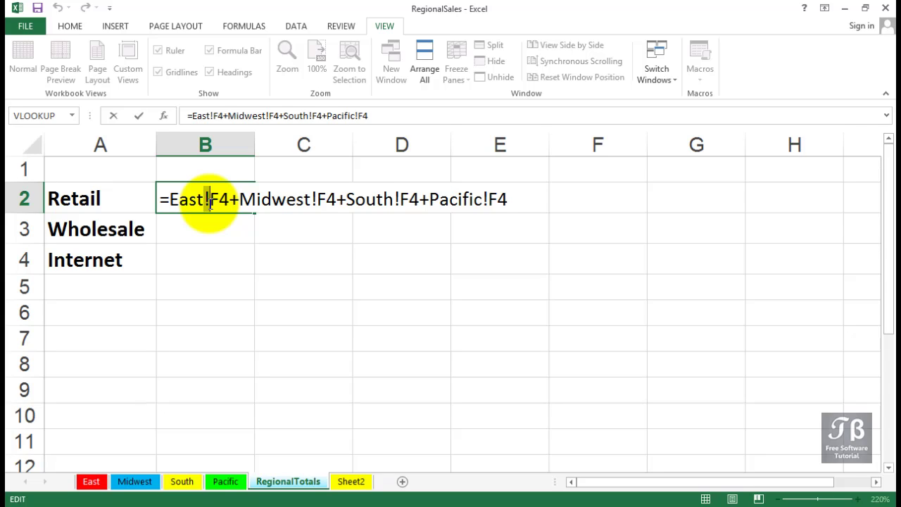
pyautogui.click(210, 203)
pyautogui.press('End')
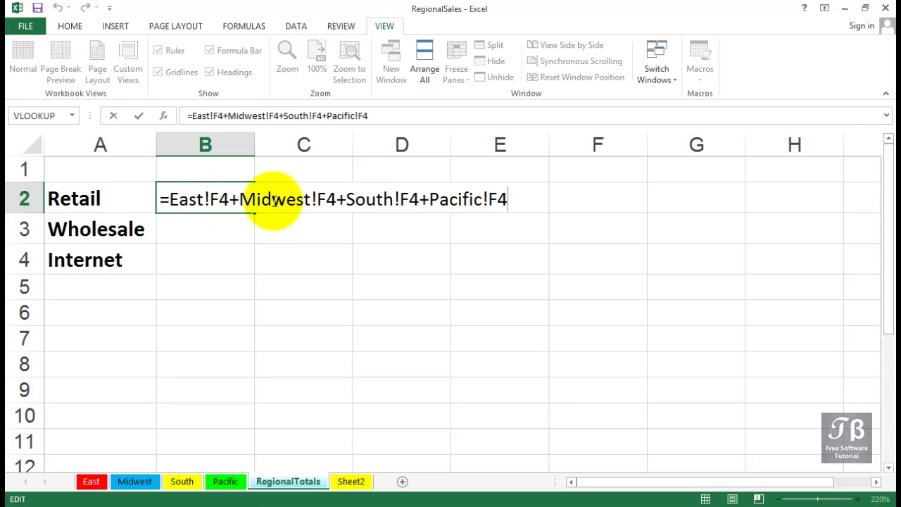
pyautogui.press('Return')
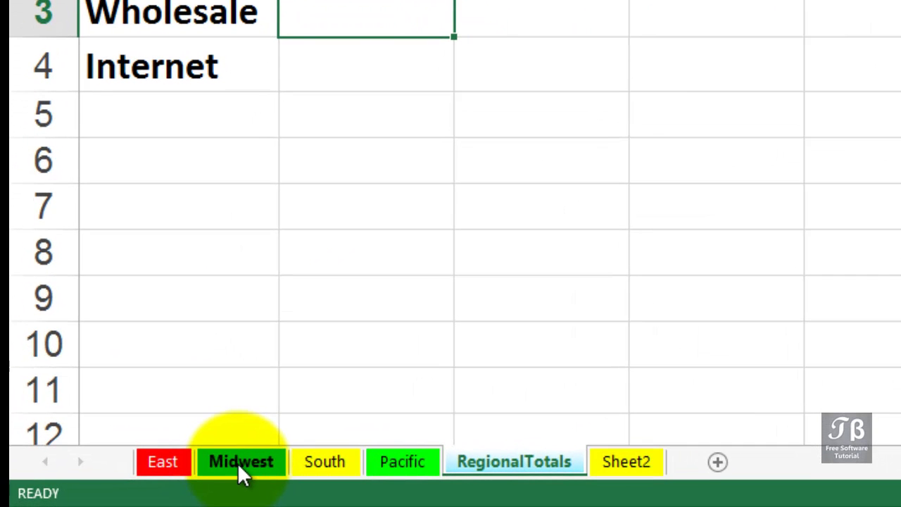
# - Rename Midwest to 'Mid west' and recommit B2, which now references 'Mid west'!F4 and still totals 19,410
pyautogui.click(237, 461)
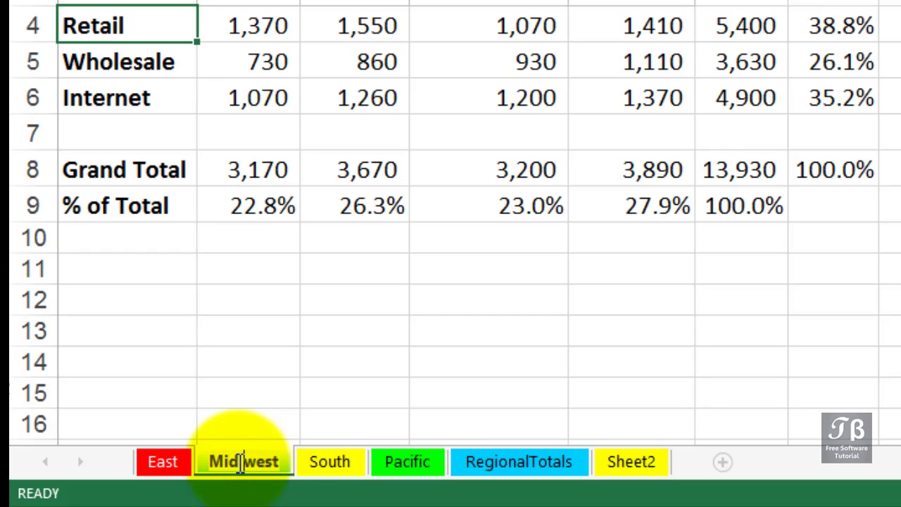
pyautogui.press('Return')
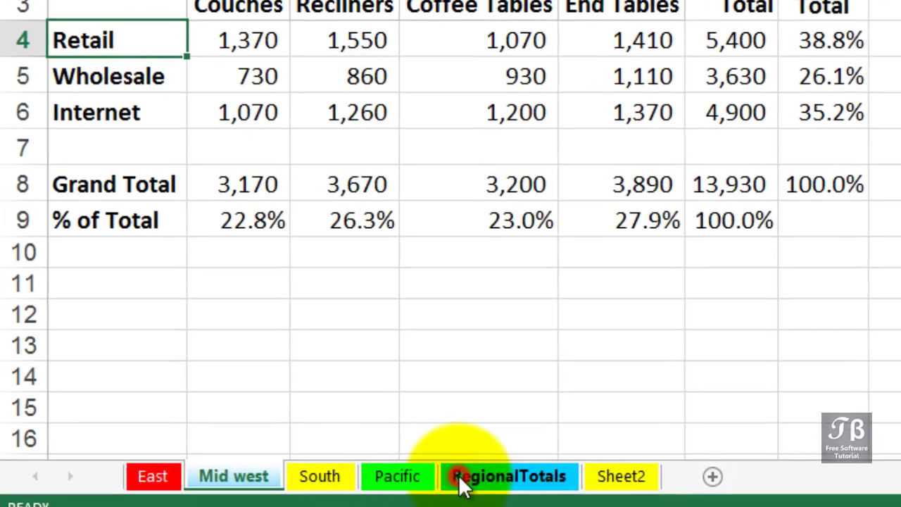
pyautogui.click(465, 461)
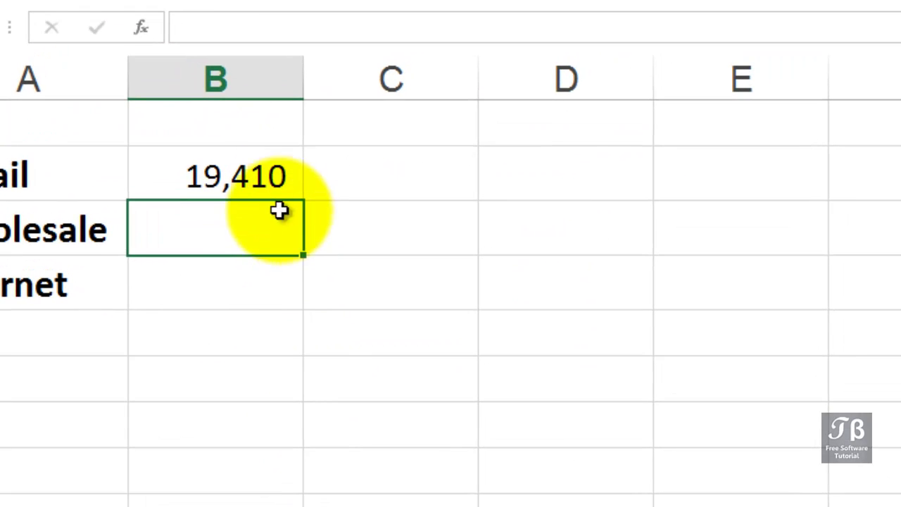
pyautogui.click(277, 33)
pyautogui.doubleClick(264, 185)
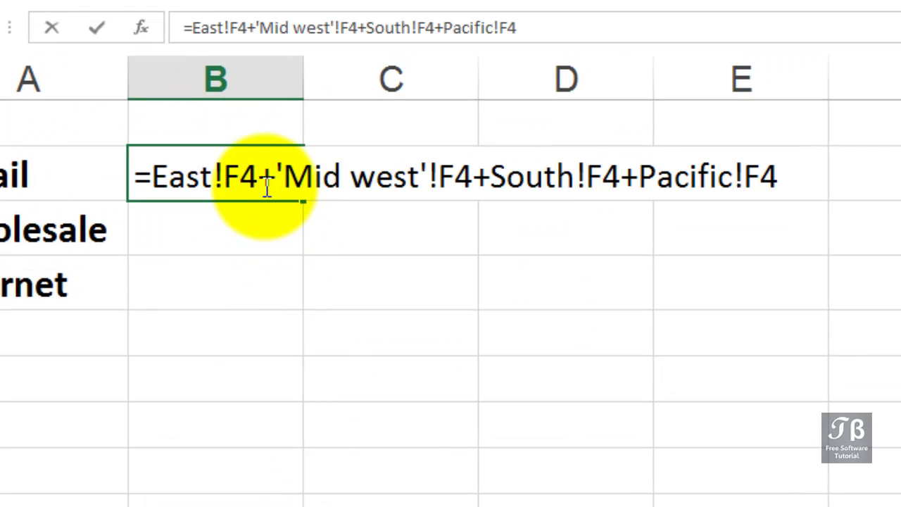
pyautogui.moveTo(275, 184); pyautogui.dragTo(429, 185)
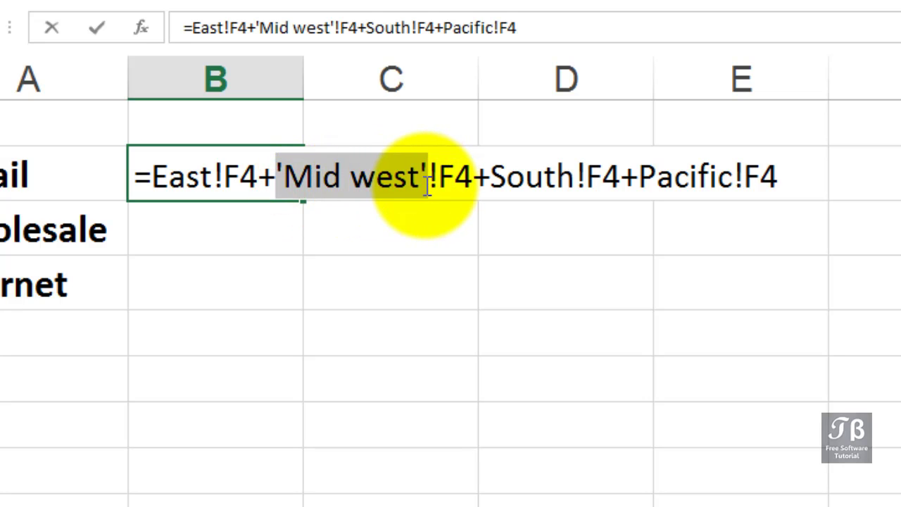
pyautogui.click(427, 184)
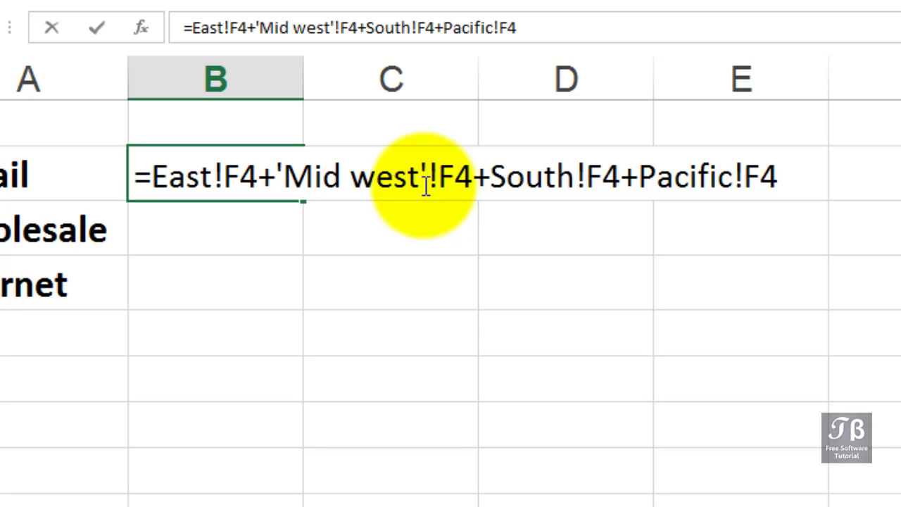
pyautogui.press('End')
pyautogui.press('Return')
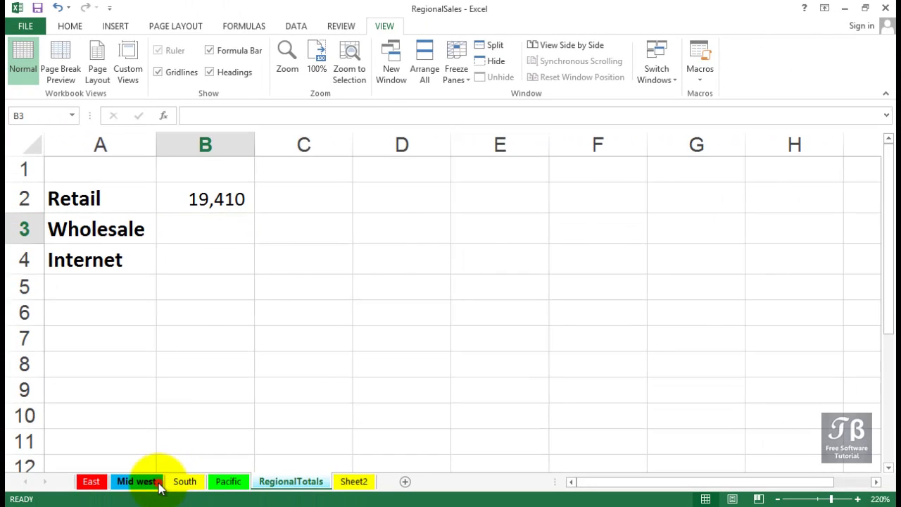
# - Rename the 'Mid west' sheet back to Midwest by deleting the space
pyautogui.click(145, 482)
pyautogui.doubleClick(137, 482)
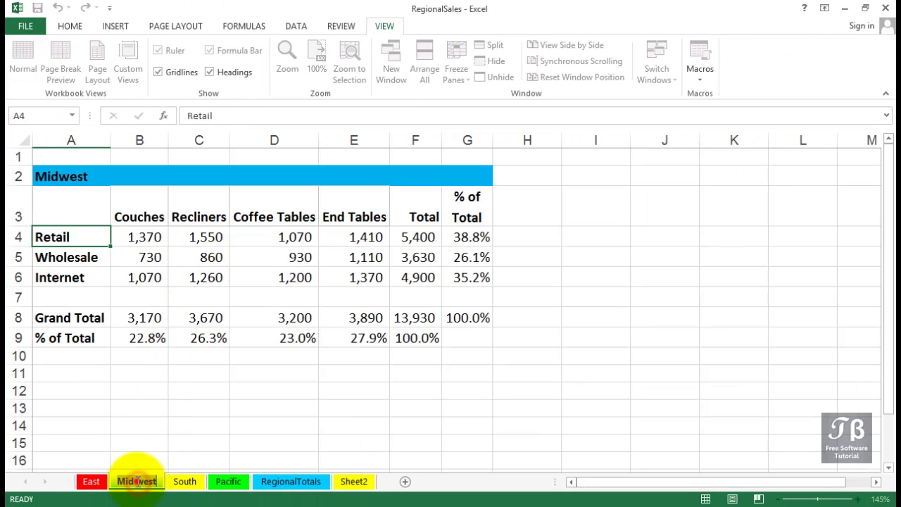
pyautogui.press('BackSpace')
pyautogui.press('Return')
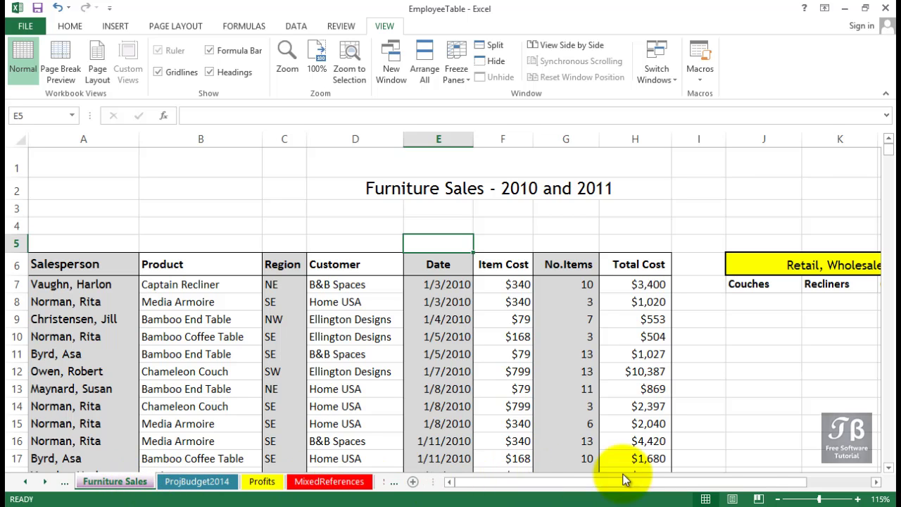
# - On Furniture Sales, begin a formula in J8 under Couches, then switch to RegionalSales with Ctrl+Tab
pyautogui.click(875, 483)
pyautogui.click(875, 483)
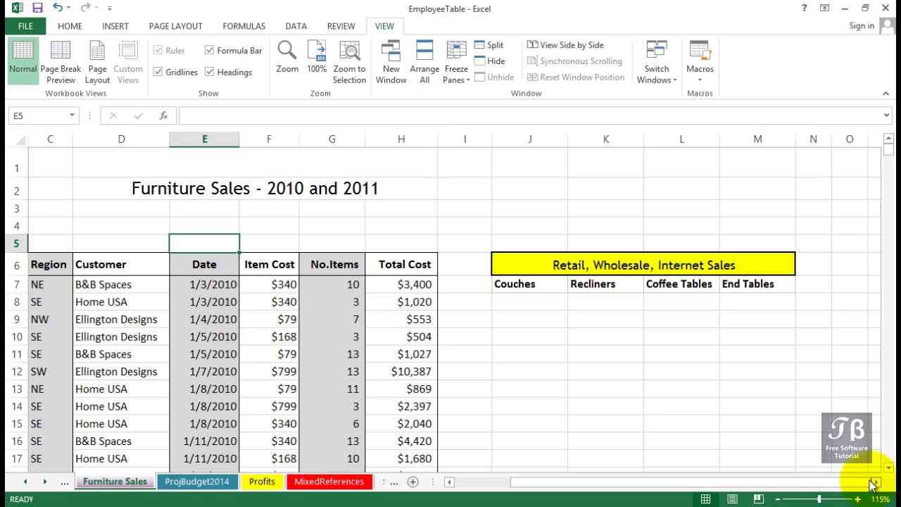
pyautogui.click(518, 297)
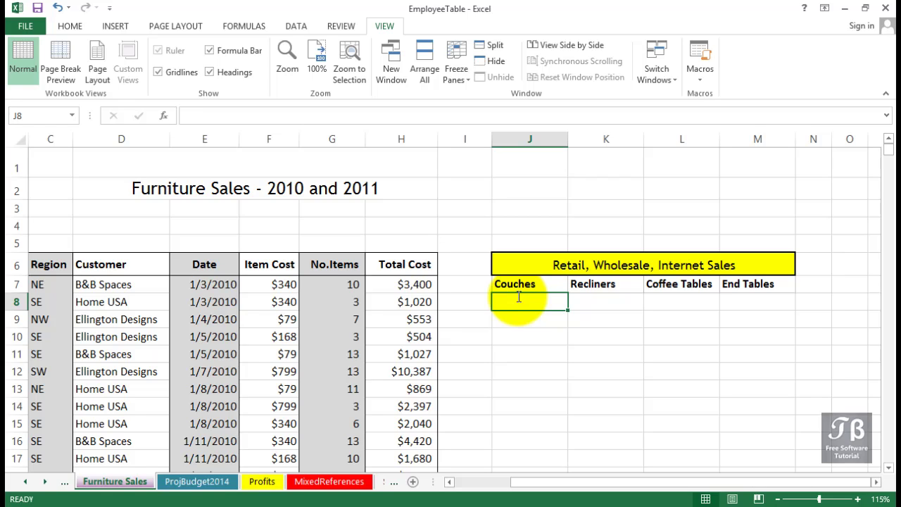
pyautogui.write('=')
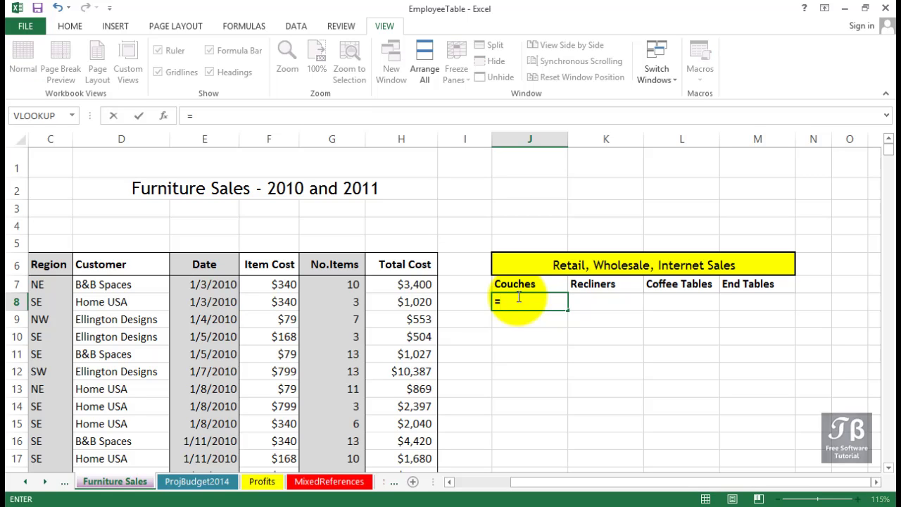
pyautogui.hotkey('ctrl', 'Tab')
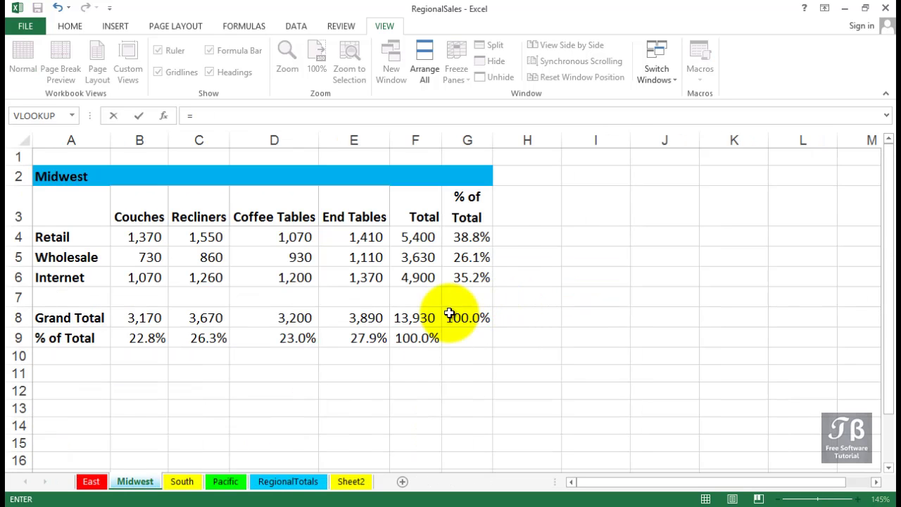
# - Add the East and Midwest Couches Grand Totals (B8) to J8's formula
pyautogui.click(90, 481)
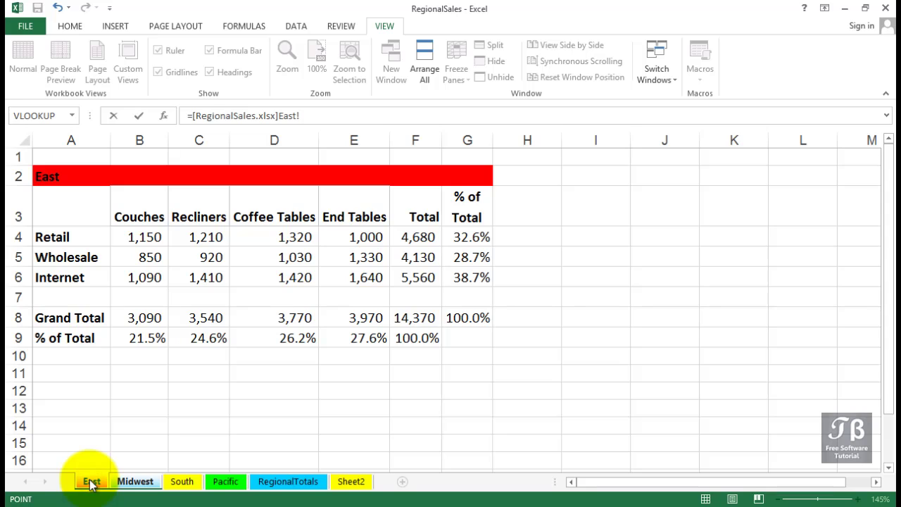
pyautogui.click(133, 315)
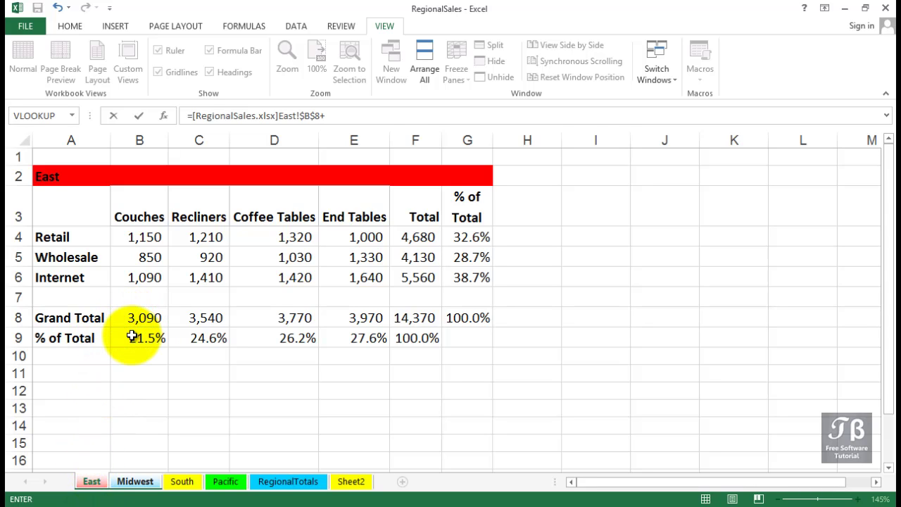
pyautogui.write('+')
pyautogui.click(136, 482)
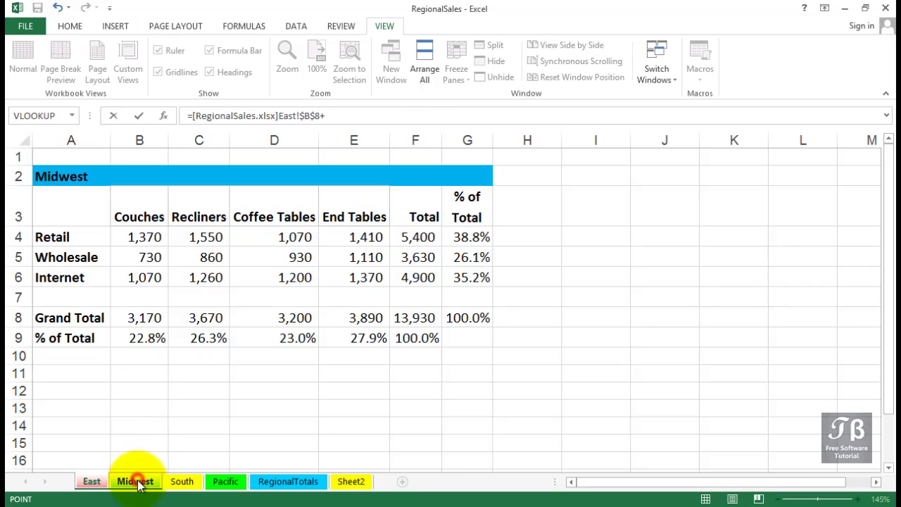
pyautogui.click(147, 317)
pyautogui.write('+')
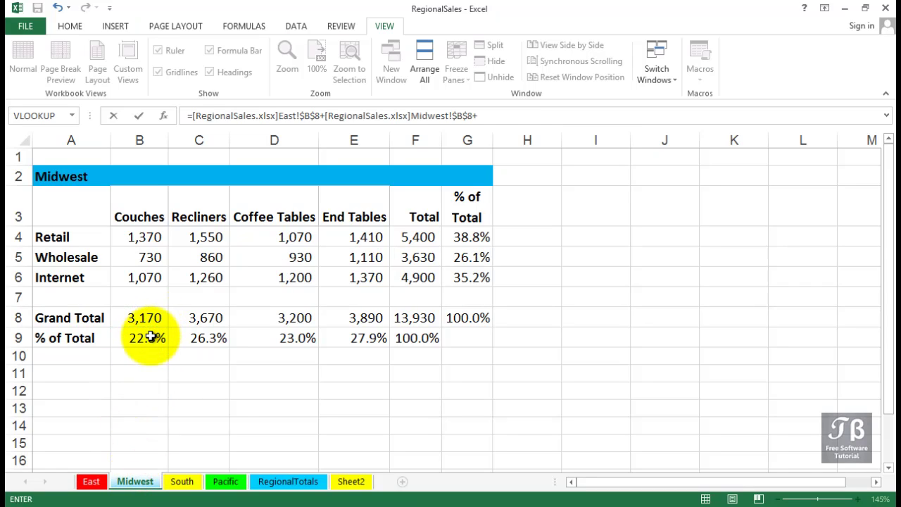
# - Add the South and Pacific B8 totals and enter the formula, which ends with a trailing plus
pyautogui.click(182, 482)
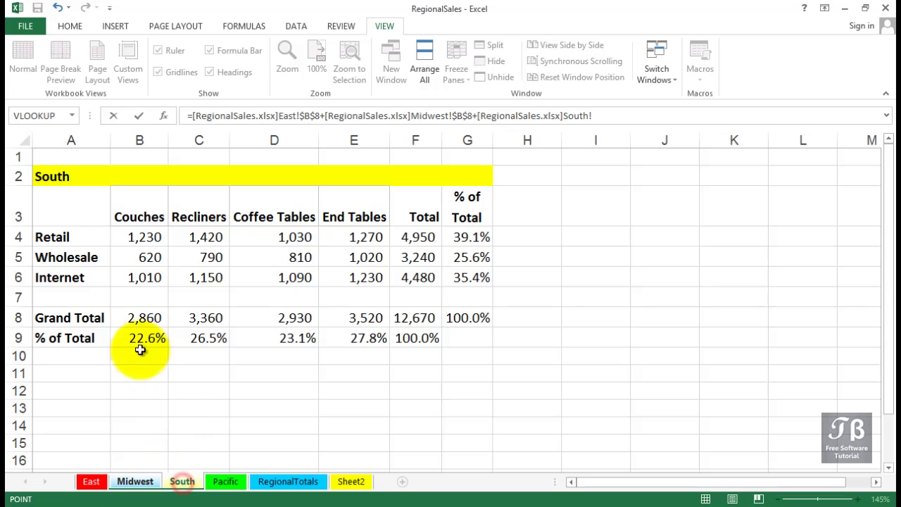
pyautogui.click(145, 317)
pyautogui.write('+')
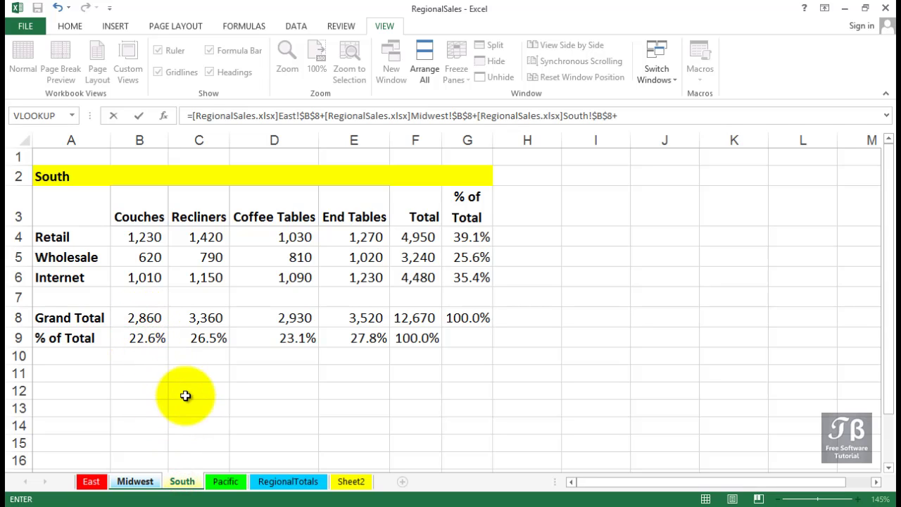
pyautogui.click(226, 481)
pyautogui.click(145, 317)
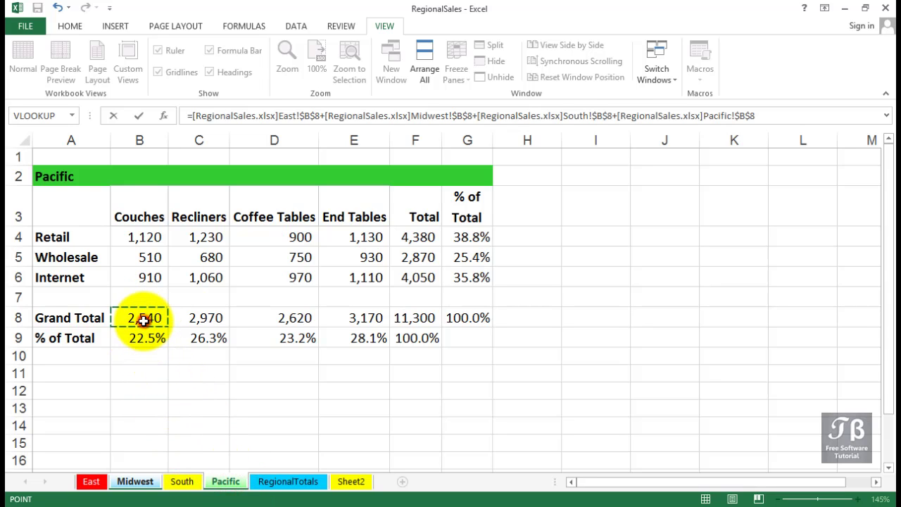
pyautogui.write('+')
pyautogui.press('Return')
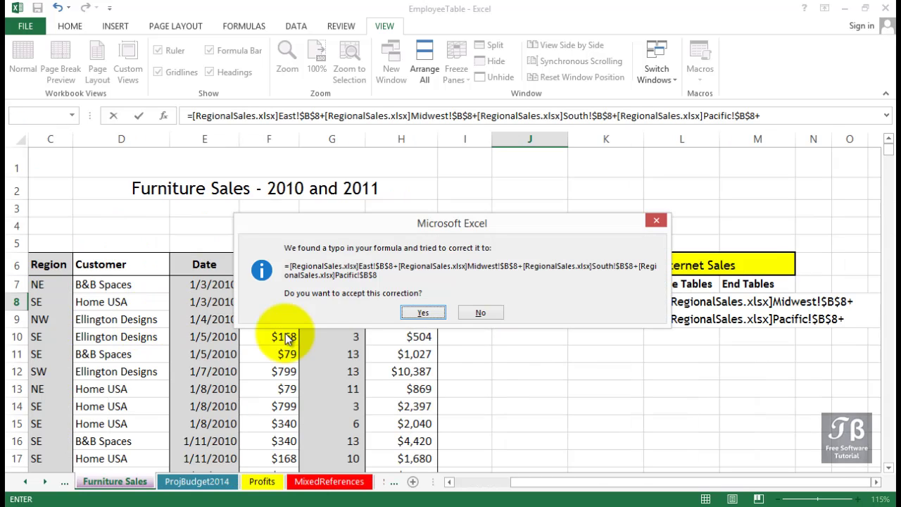
# - Accept Excel's suggested formula correction so J8 shows 11,660, then review and recommit it
pyautogui.moveTo(424, 230); pyautogui.dragTo(321, 234)
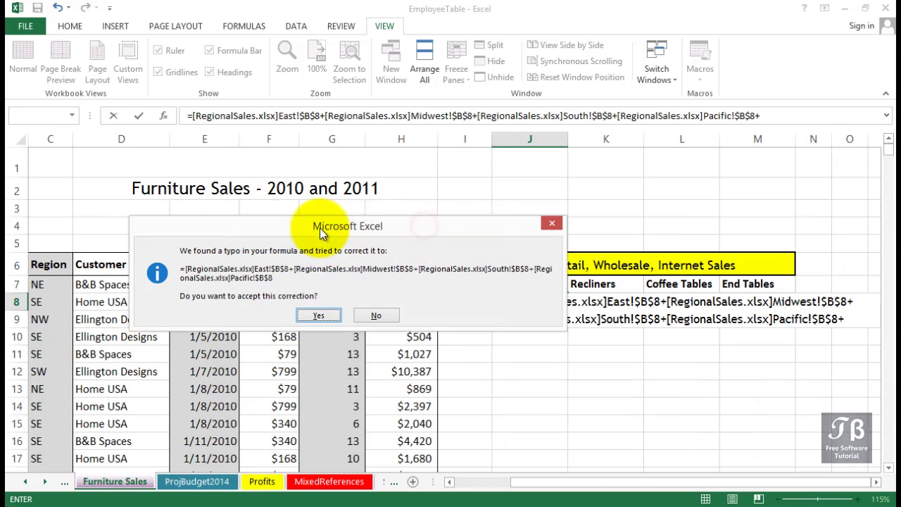
pyautogui.click(323, 315)
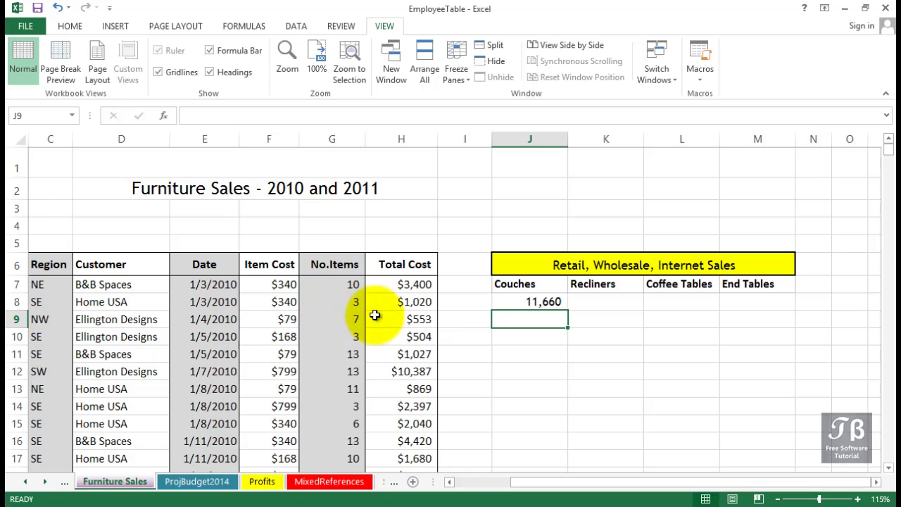
pyautogui.doubleClick(519, 301)
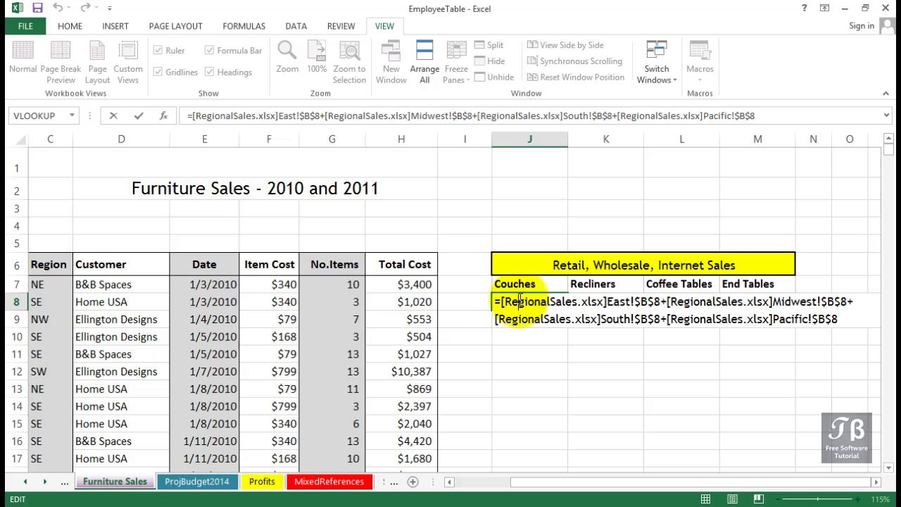
pyautogui.press('Return')
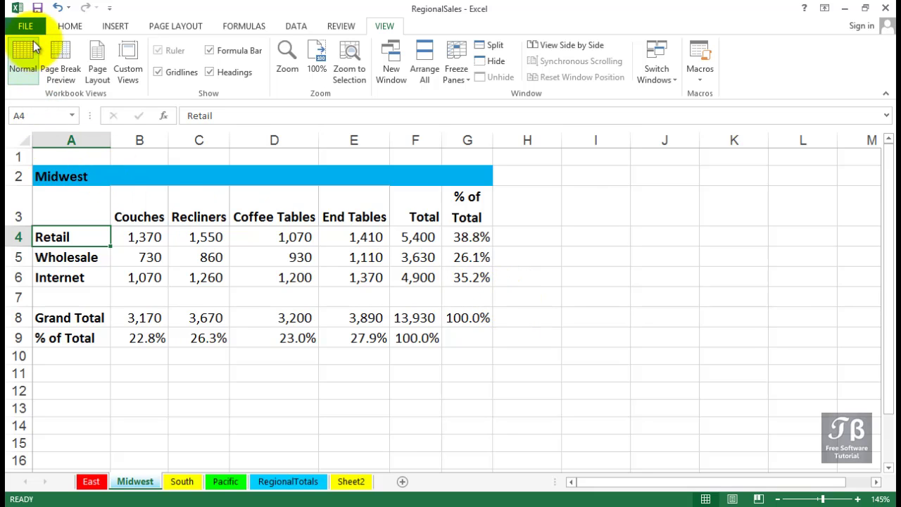
# - Close the RegionalSales workbook, saving its changes
pyautogui.click(33, 28)
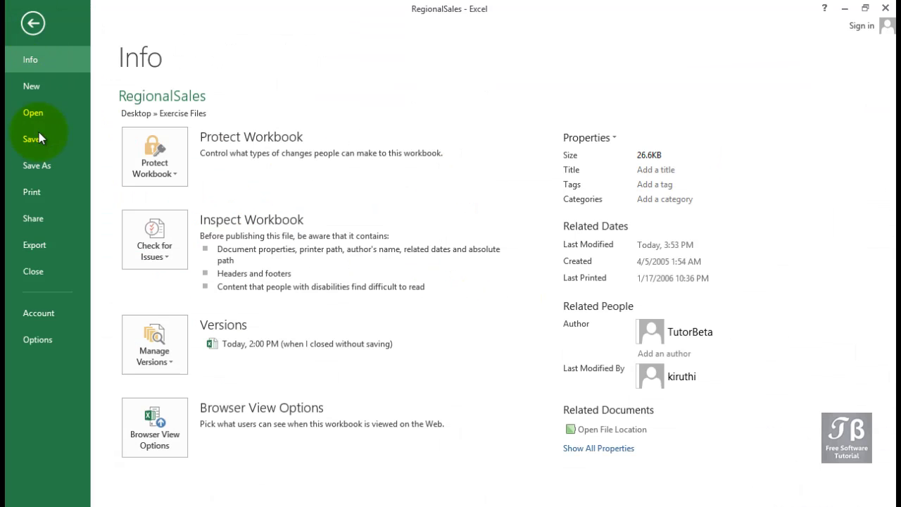
pyautogui.click(40, 268)
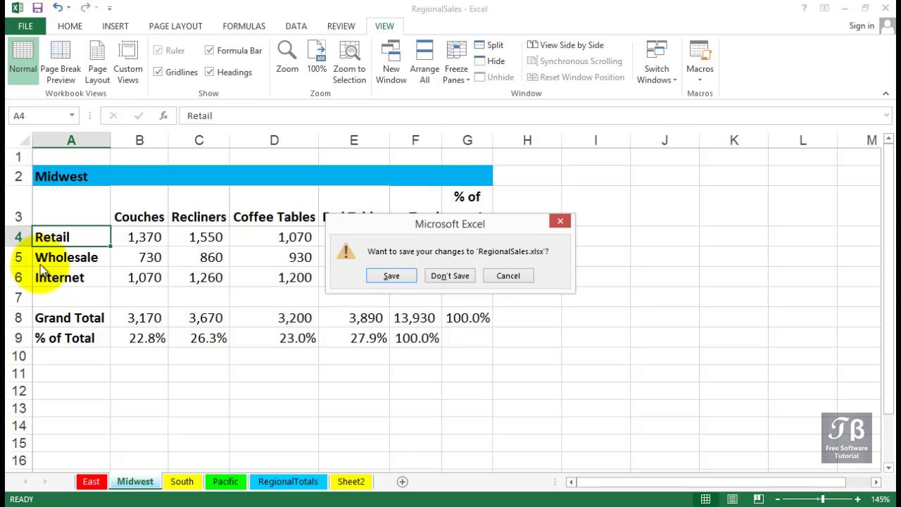
pyautogui.click(388, 277)
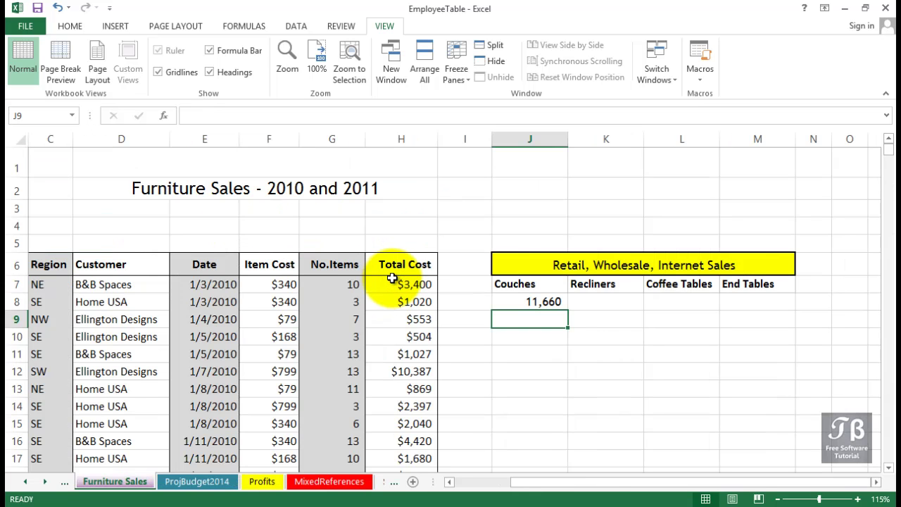
pyautogui.click(527, 301)
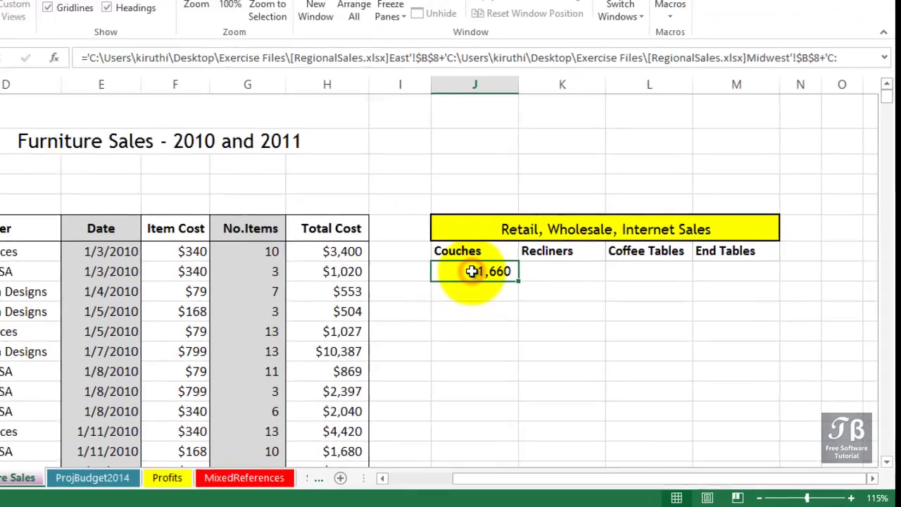
pyautogui.doubleClick(527, 301)
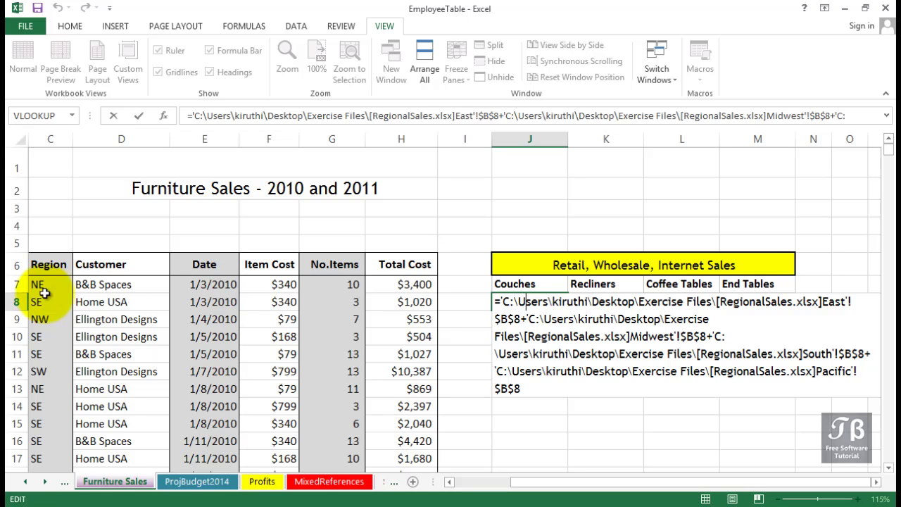
pyautogui.press('Return')
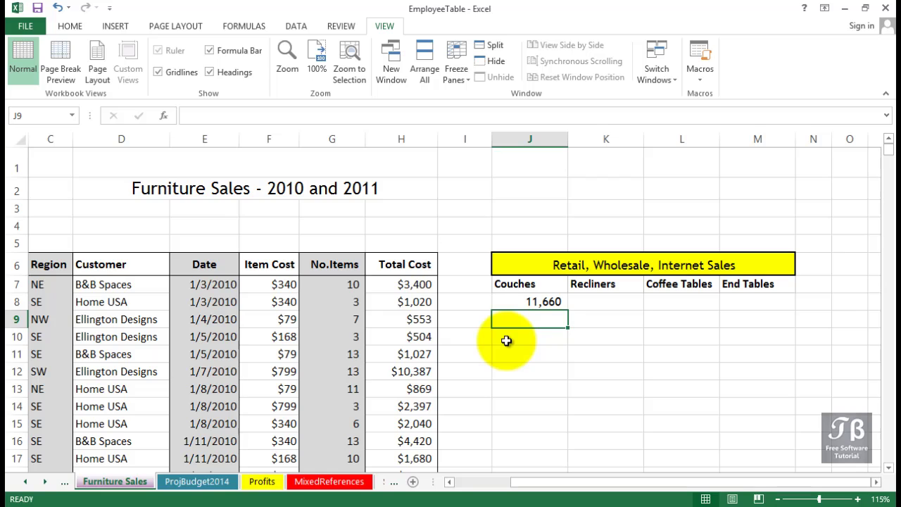